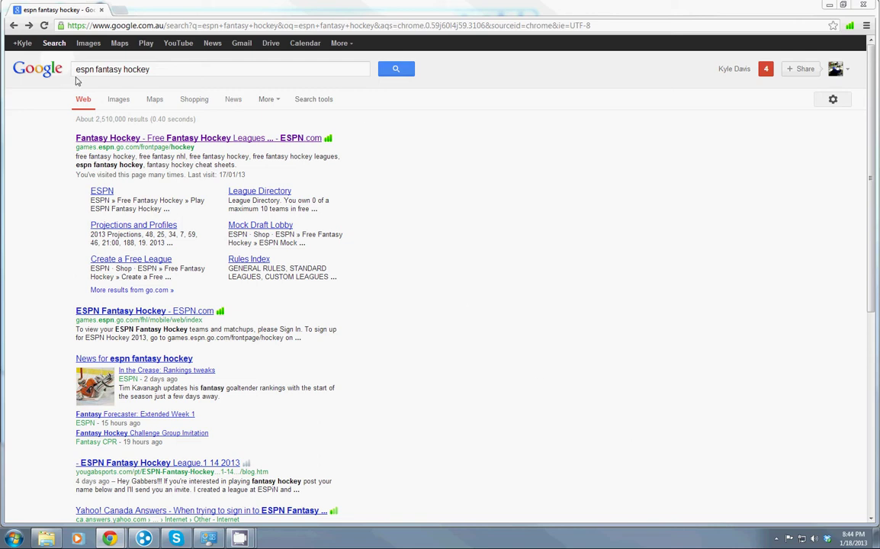
Open the 'Fantasy Hockey - Free Fantasy Hockey Leagues - ESPN.com' search result.
click(112, 140)
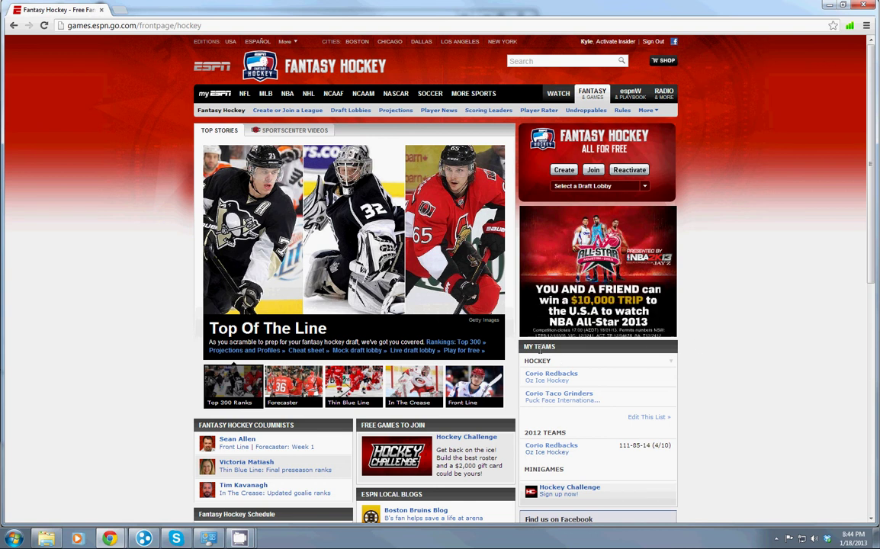
Open the Puck Face International II league page for Corio Taco Grinders.
click(544, 401)
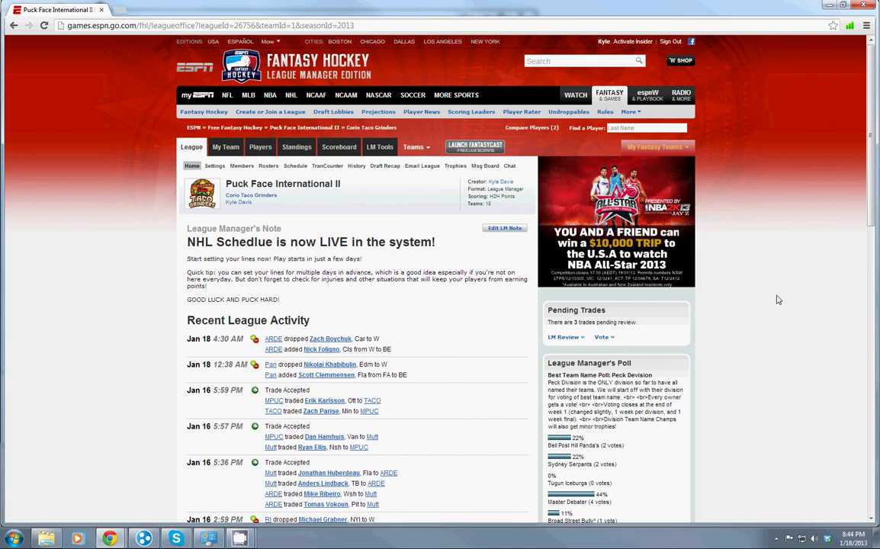
Go to My Team, then switch to the Broad Street Bullies roster from the Teams dropdown.
click(229, 146)
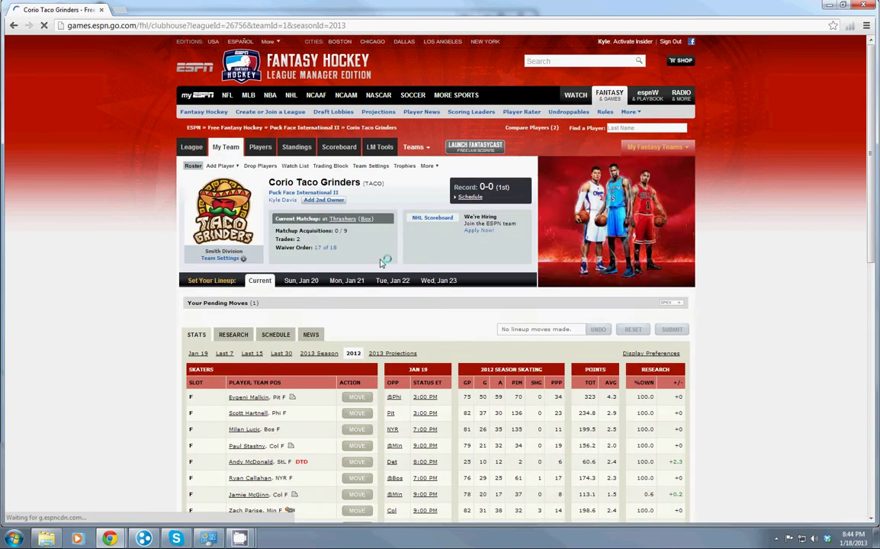
scroll(382, 263, down, 4)
scroll(381, 263, up, 4)
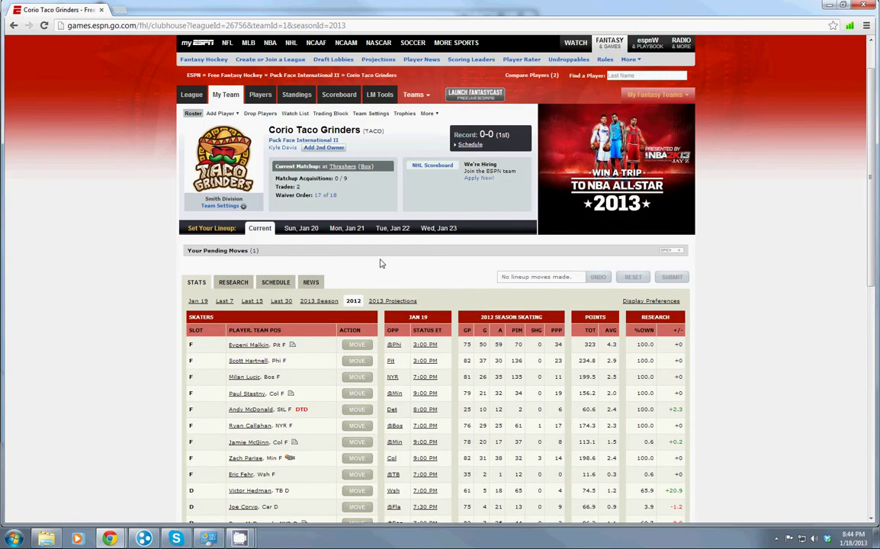
mouse_move(407, 96)
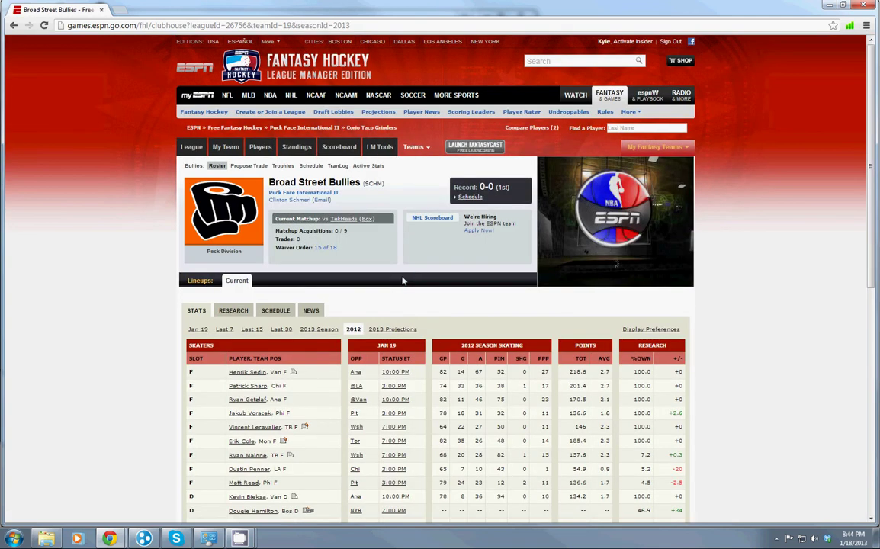
scroll(403, 280, down, 3)
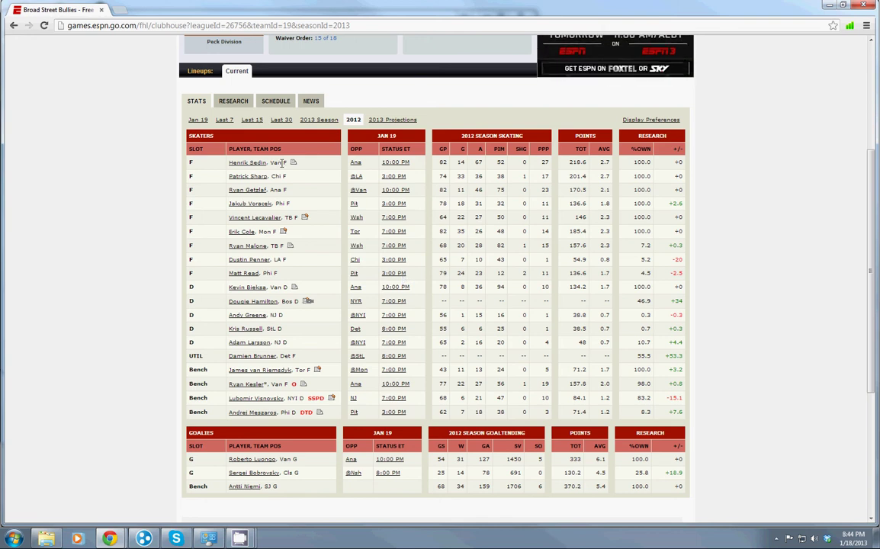
scroll(340, 206, up, 2)
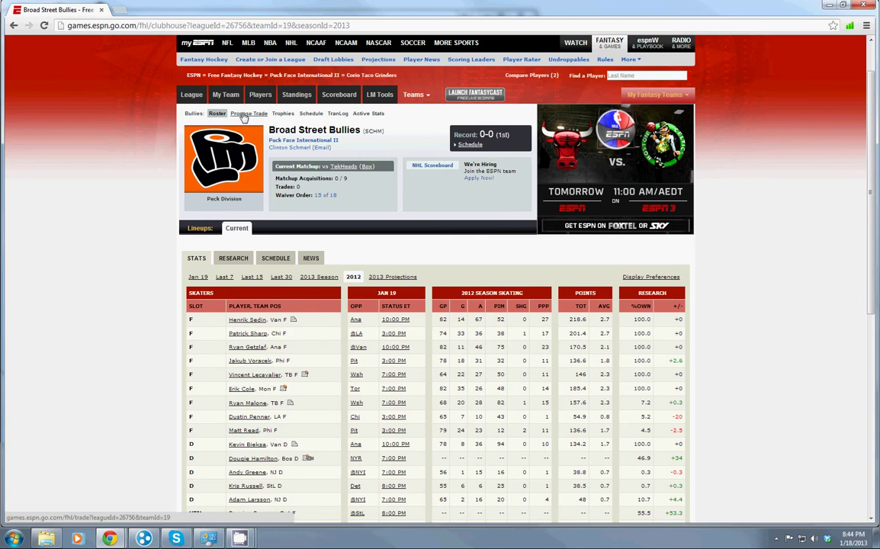
Start a trade proposal to Broad Street Bullies with Henrik Sedin selected to receive.
click(244, 114)
scroll(250, 135, down, 2)
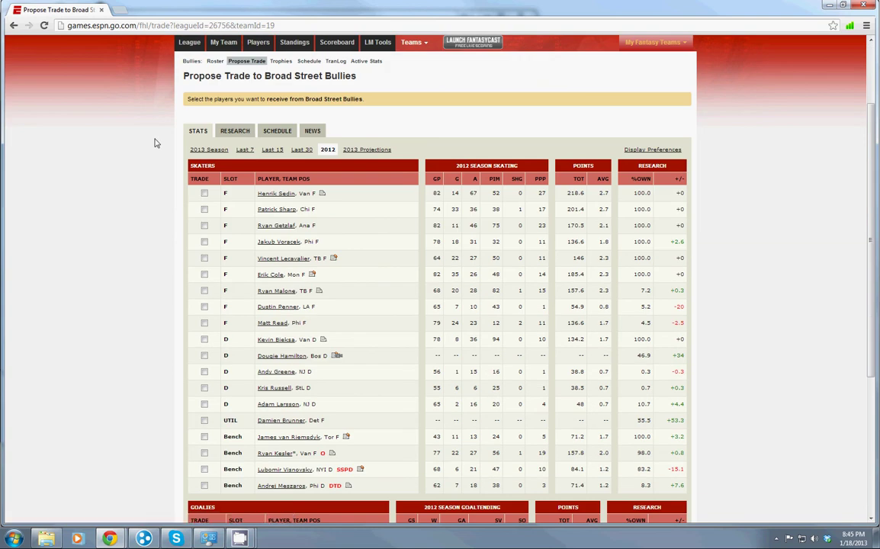
click(204, 194)
scroll(332, 209, down, 3)
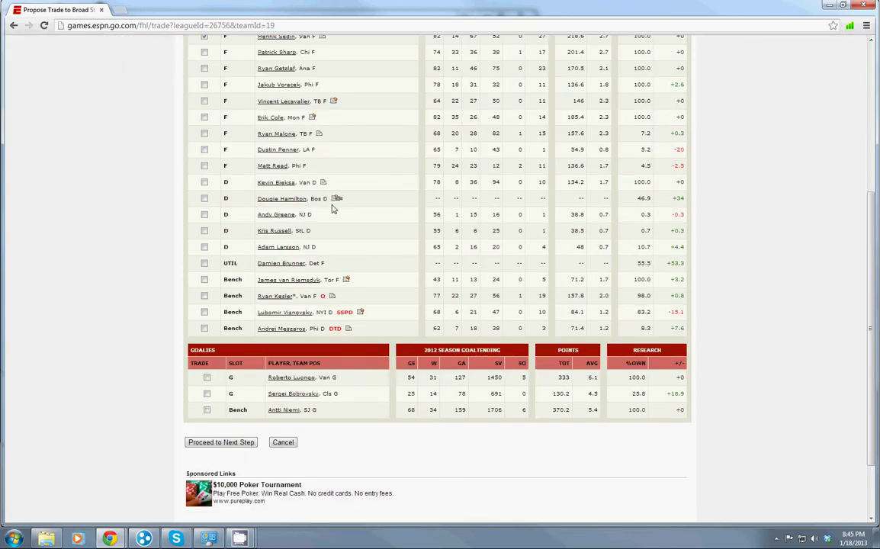
Proceed to the next step and set Scott Hartnell's action to Trade.
click(238, 443)
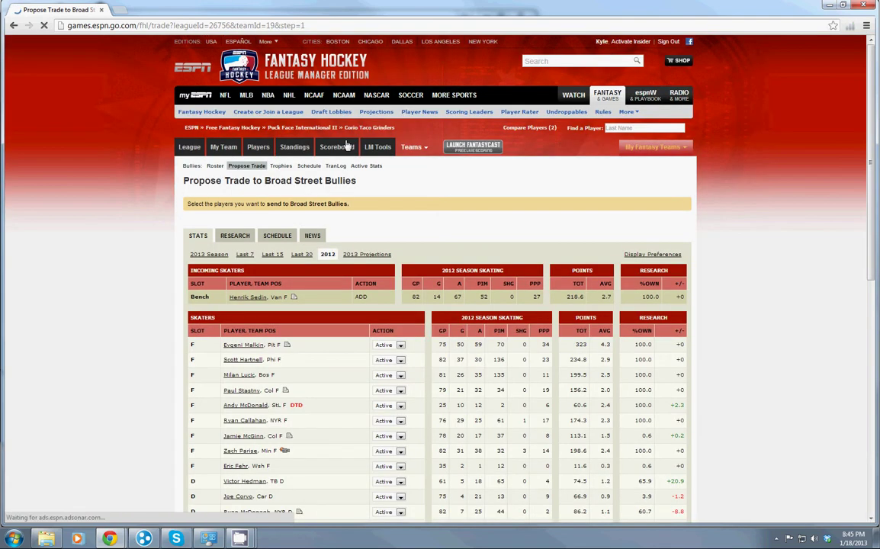
scroll(346, 145, down, 3)
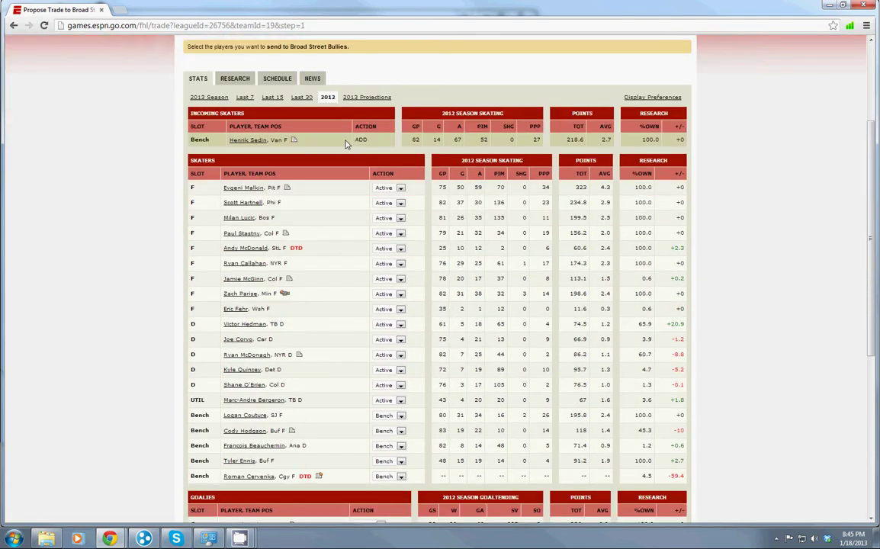
click(401, 203)
click(387, 231)
Keep the trade offer open for 3 Days.
scroll(340, 219, down, 2)
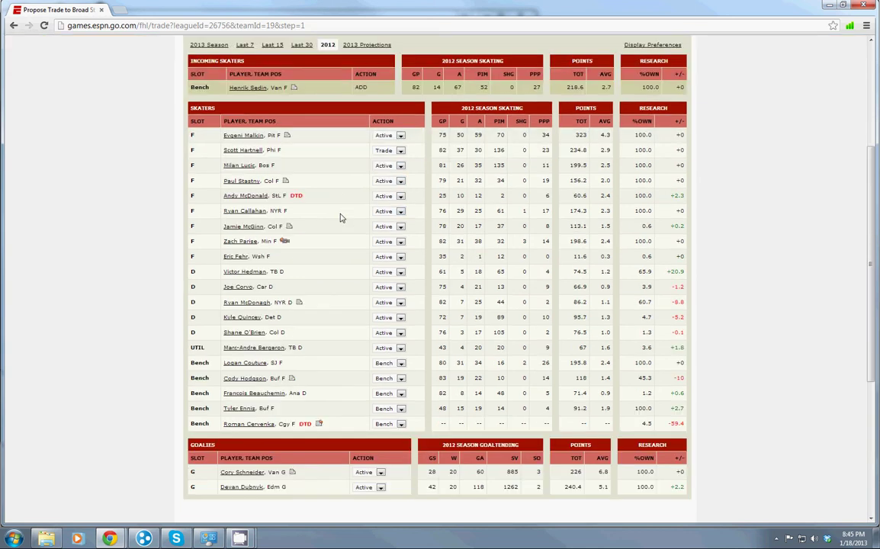
scroll(314, 381, down, 2)
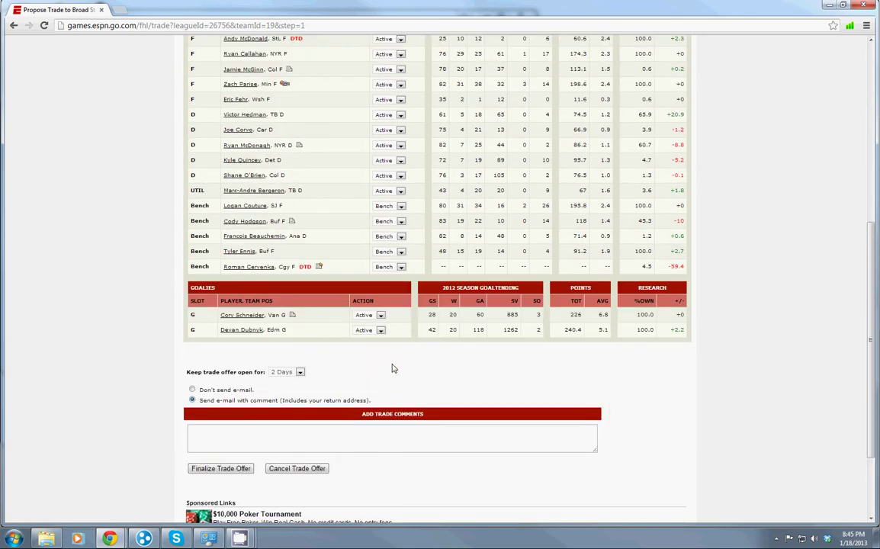
click(299, 320)
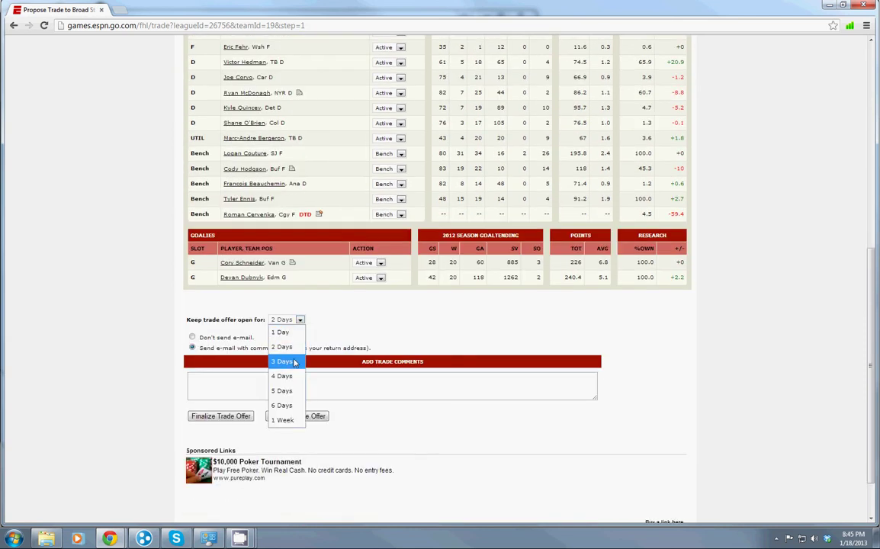
click(282, 363)
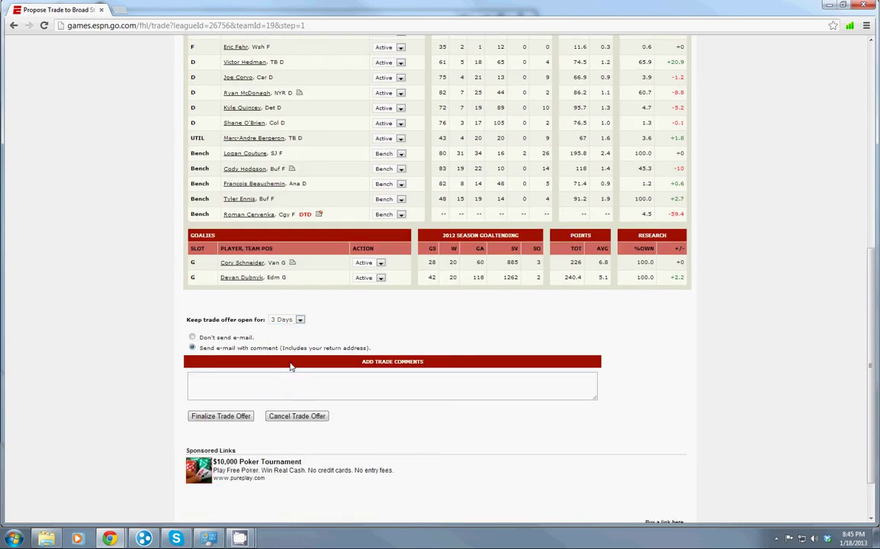
click(286, 379)
Enter the trade comment 'Please trade you', correcting the typo.
text(Please trade yi)
key(BackSpace)
text(ou)
Keep Scott Hartnell set to Trade and return Kyle Quincey's action to Active.
scroll(418, 250, up, 3)
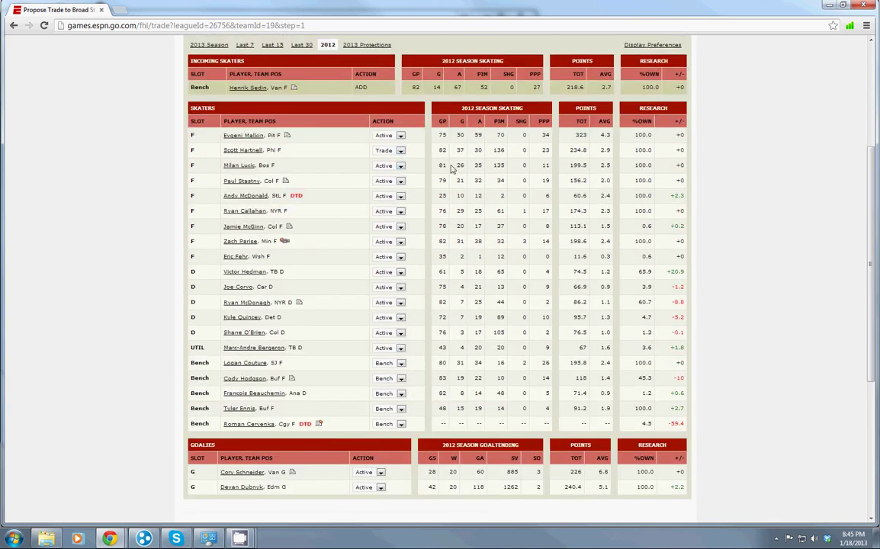
click(401, 150)
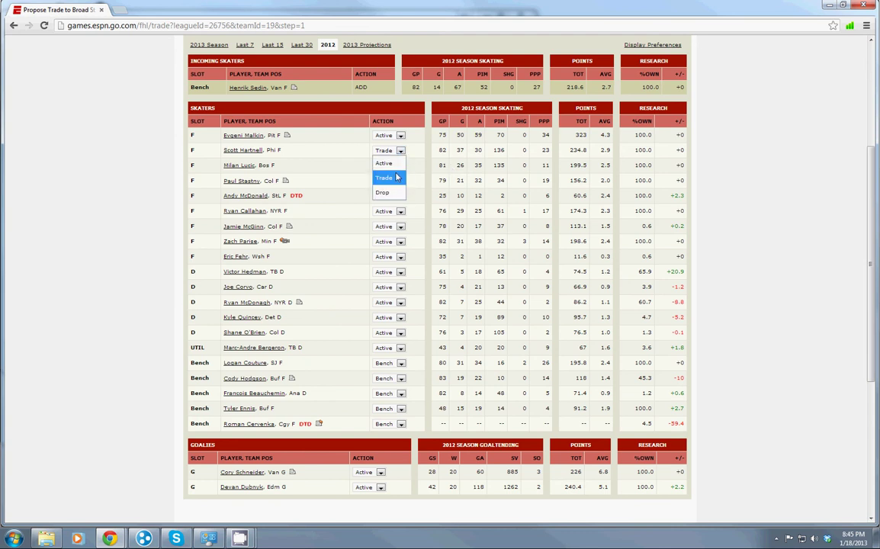
click(396, 177)
click(400, 317)
click(383, 359)
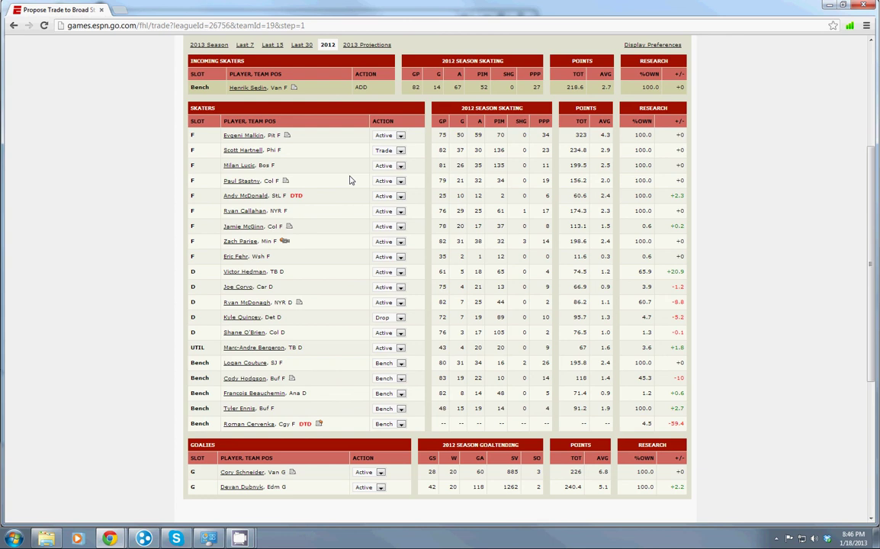
click(387, 317)
click(385, 329)
scroll(311, 318, down, 2)
scroll(311, 319, up, 2)
scroll(311, 318, down, 2)
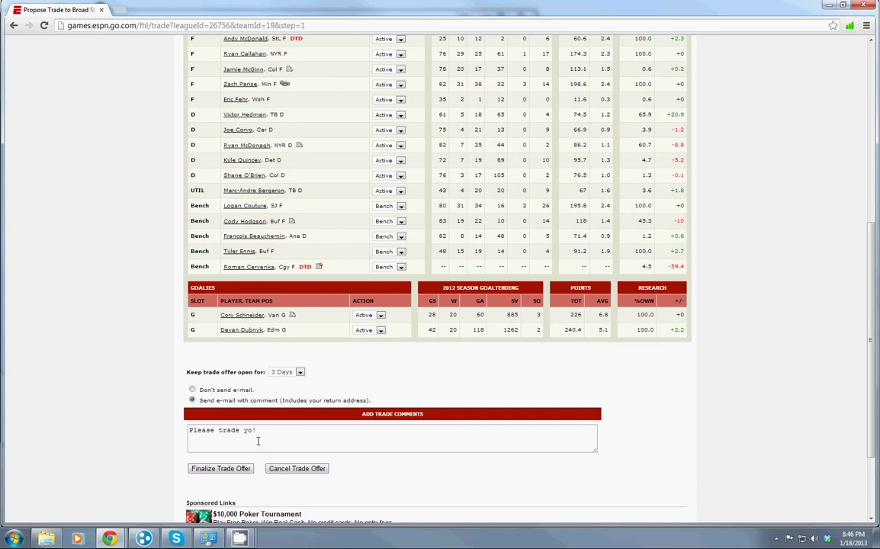
Finalize the trade offer and review the team page's 2 pending moves.
click(240, 469)
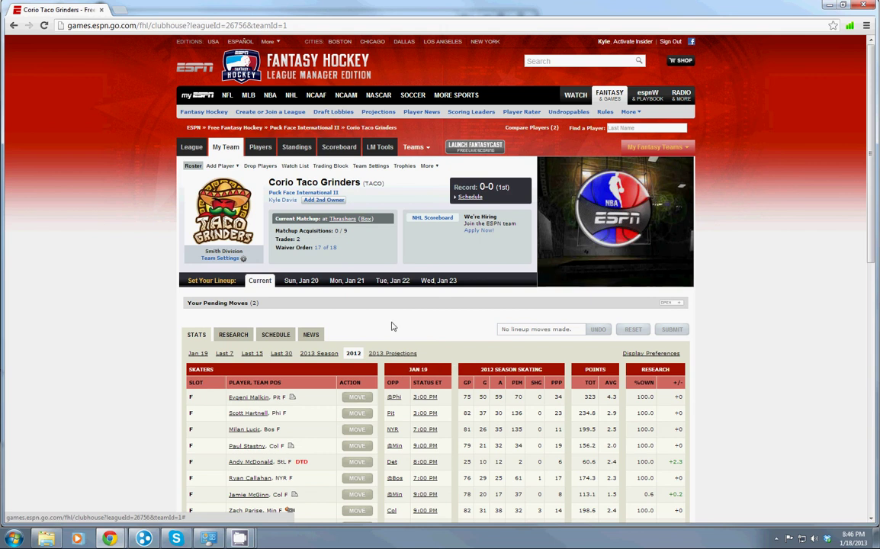
scroll(394, 343, down, 4)
scroll(393, 326, up, 3)
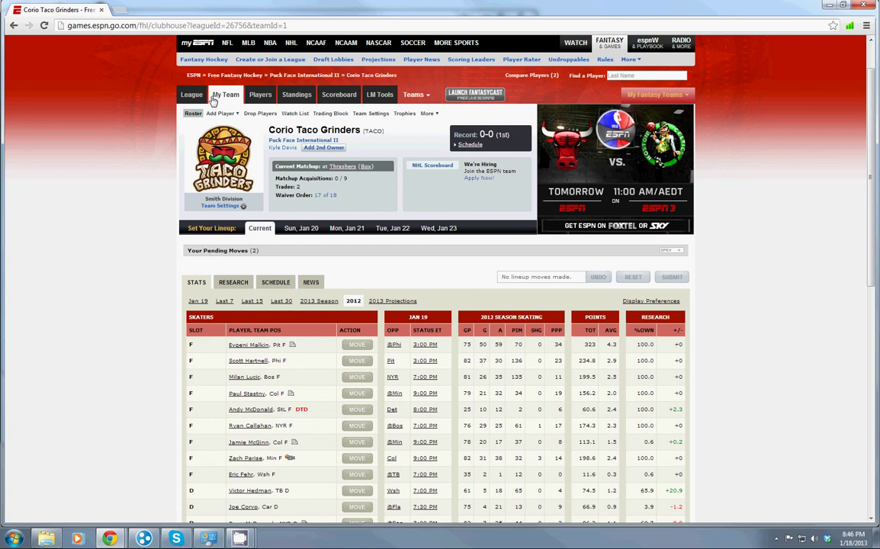
click(217, 254)
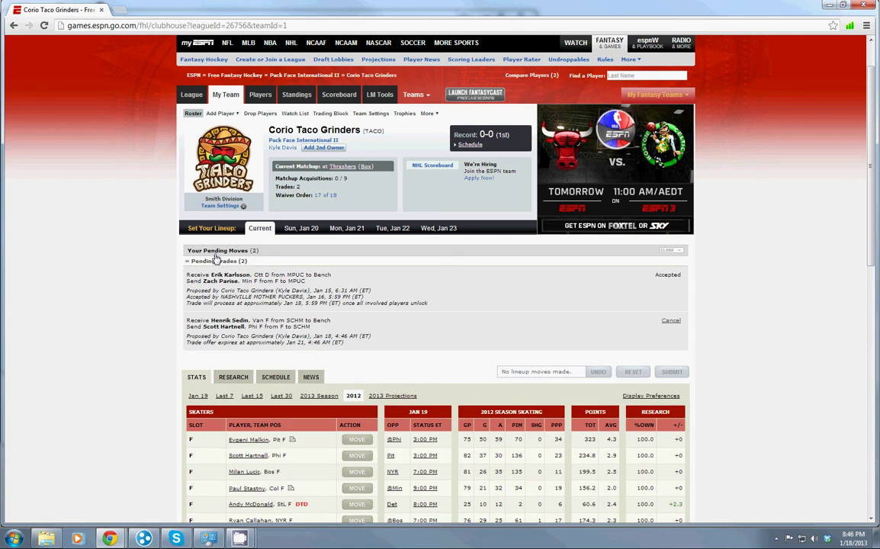